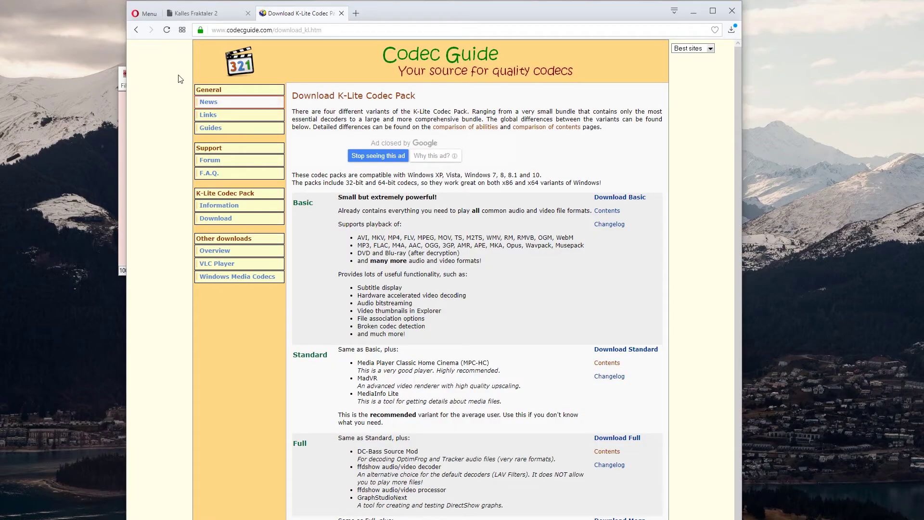
- Switch between the Kalles Fraktaler 2 download page and the K-Lite Codec Pack page in Opera
click(191, 16)
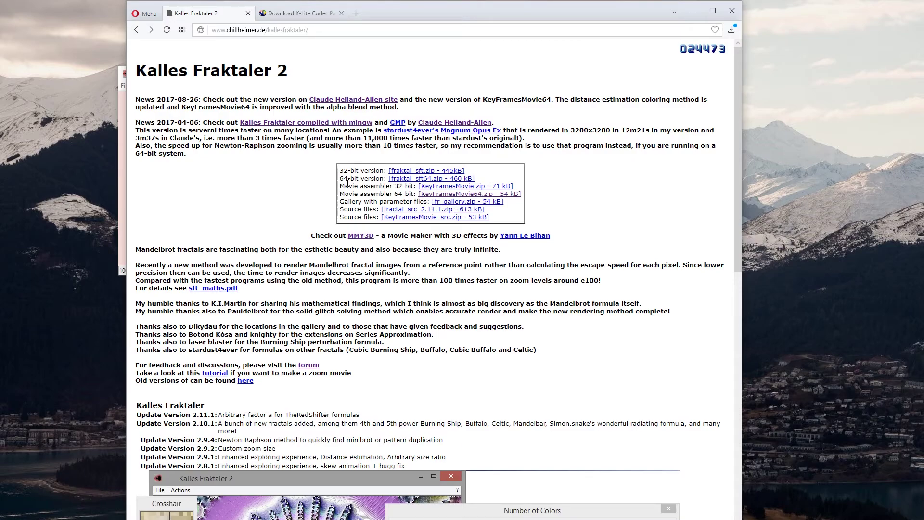
key(ctrl+Tab)
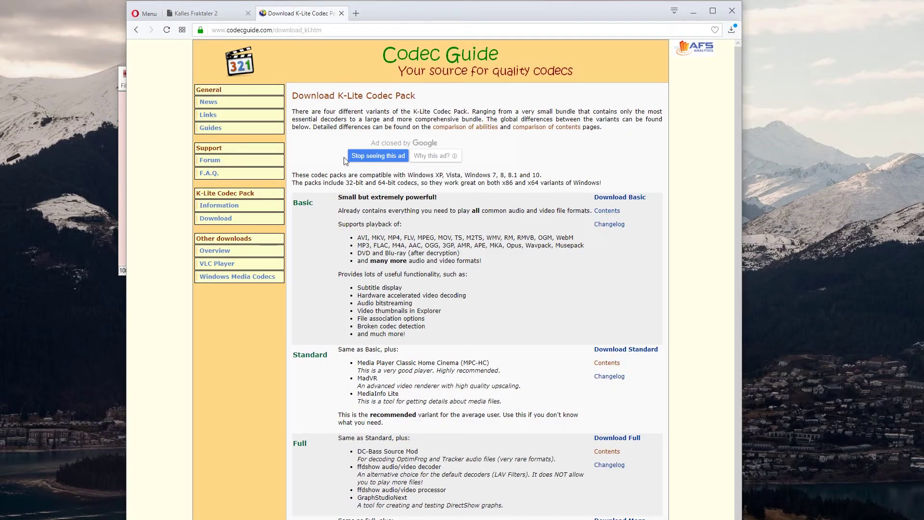
scroll(380, 291, down, 3)
scroll(380, 292, down, 1)
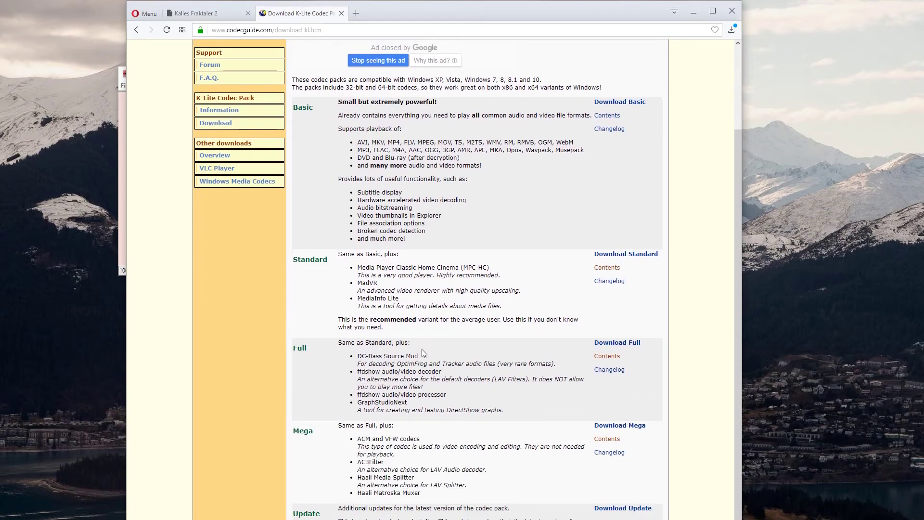
scroll(421, 342, up, 3)
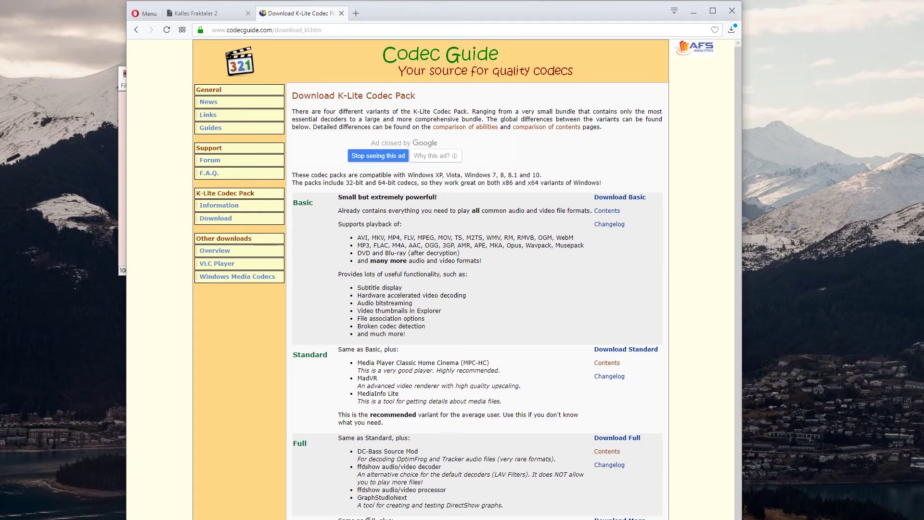
scroll(368, 517, down, 3)
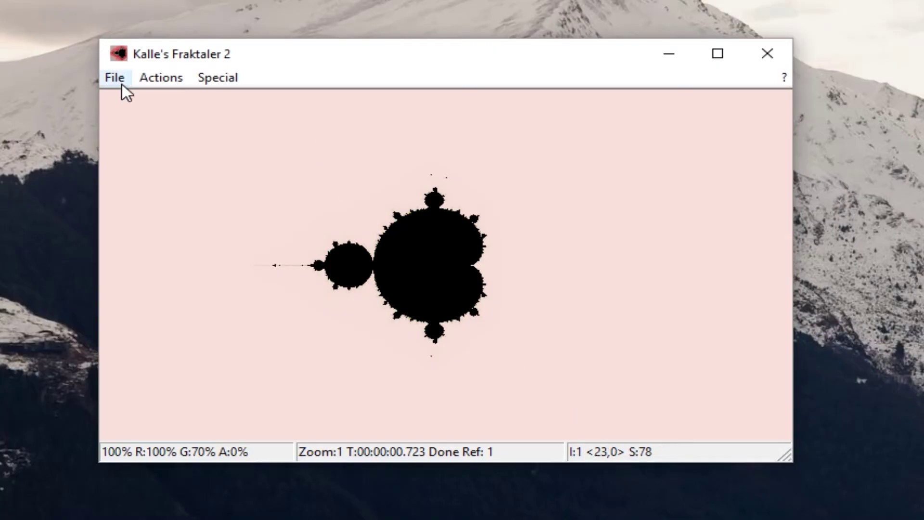
- Open golden-spider.kfr from the fr_gallery folder
click(119, 79)
click(161, 101)
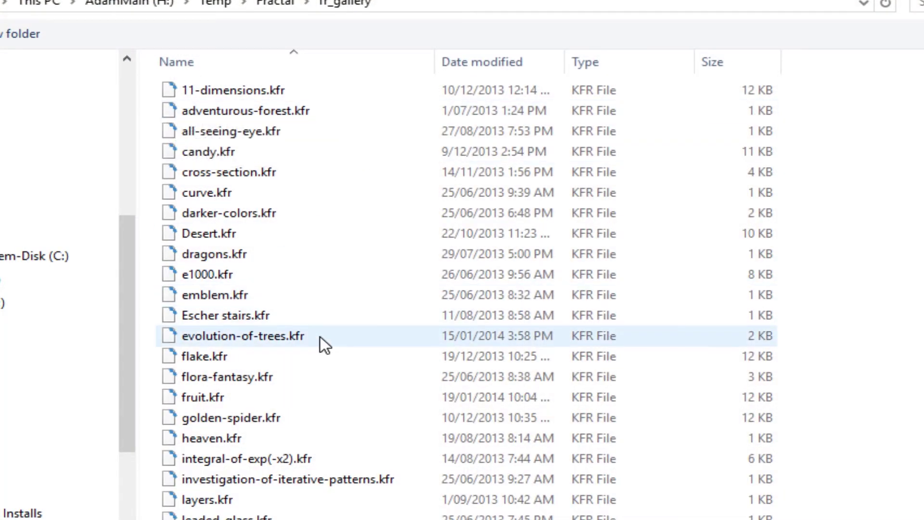
click(275, 415)
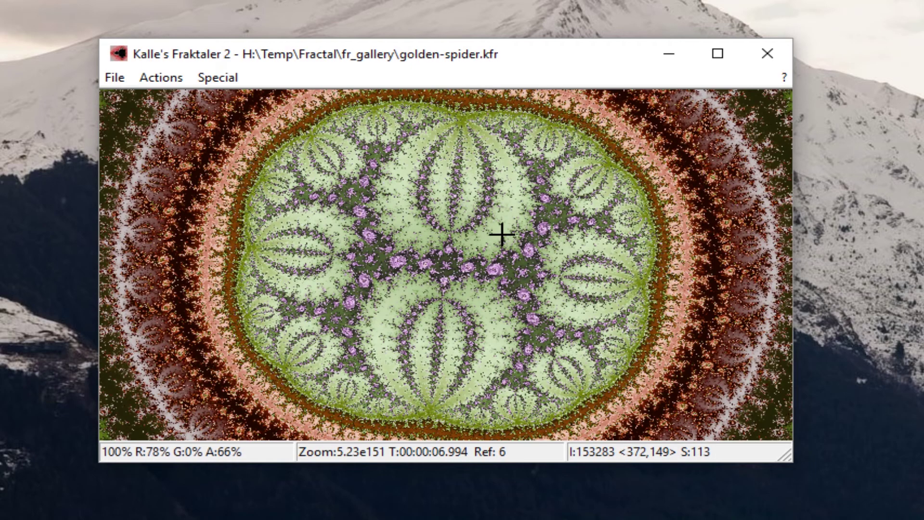
- Set the fractal image size to 3840 by 2160
click(165, 82)
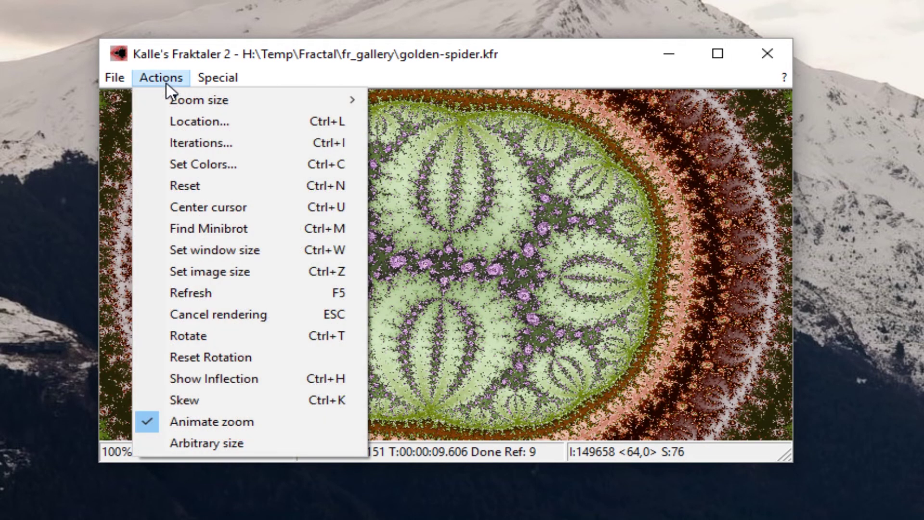
click(236, 271)
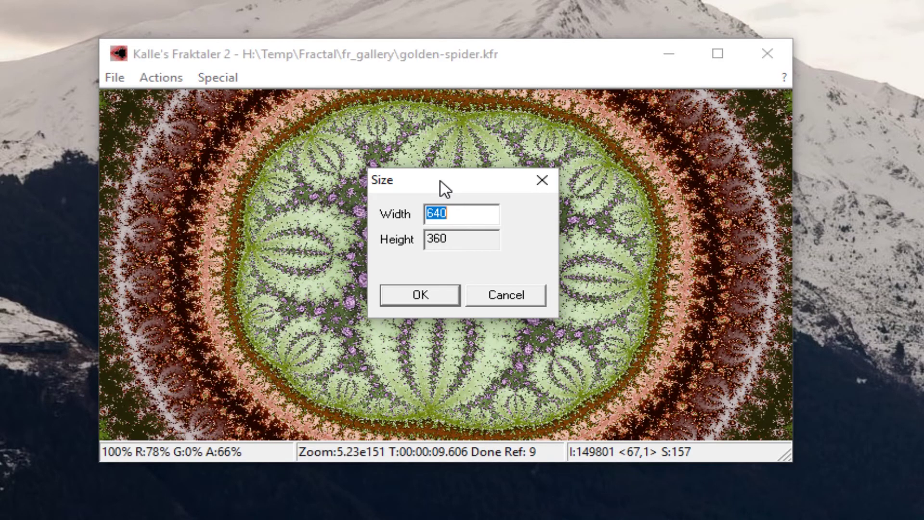
text(3840)
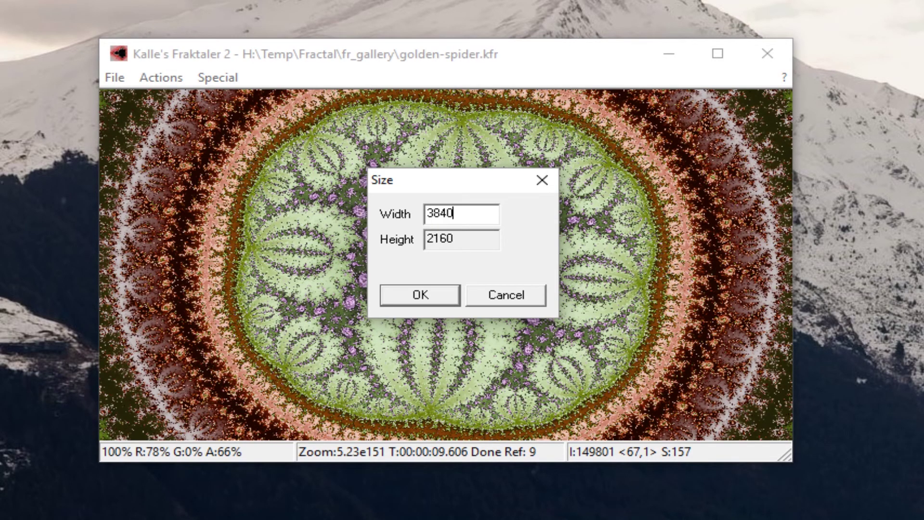
click(426, 300)
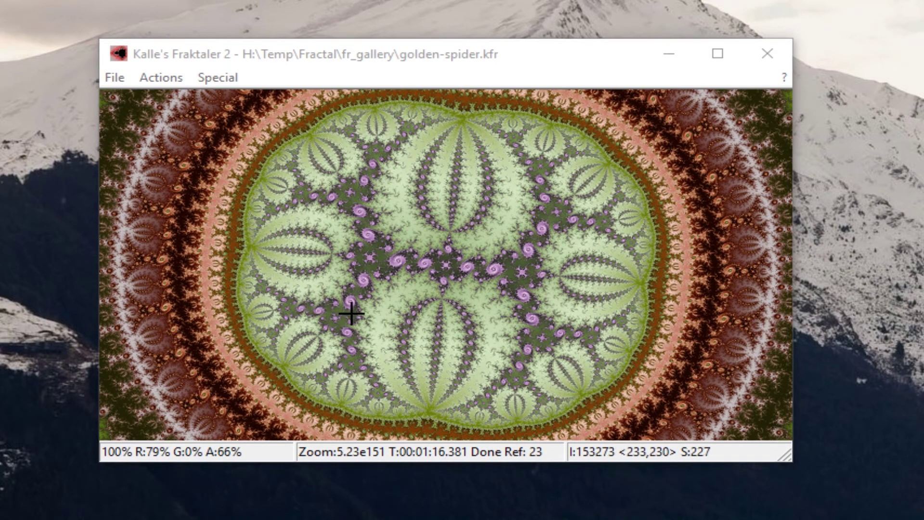
- Set the zoom step size to 2
click(161, 78)
mouse_move(200, 100)
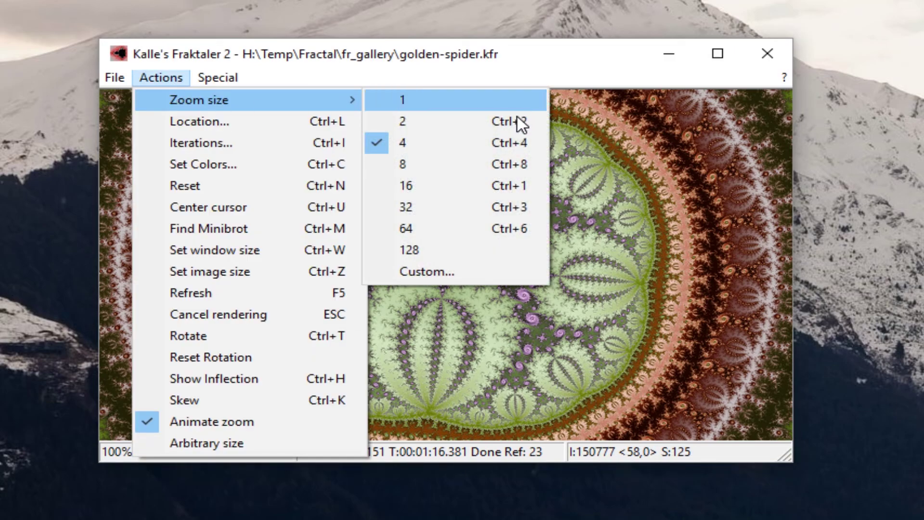
click(480, 123)
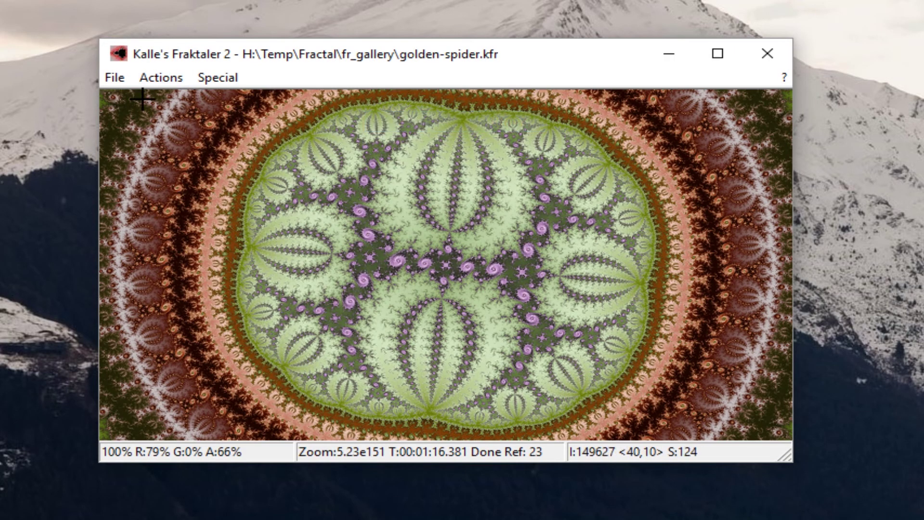
click(116, 83)
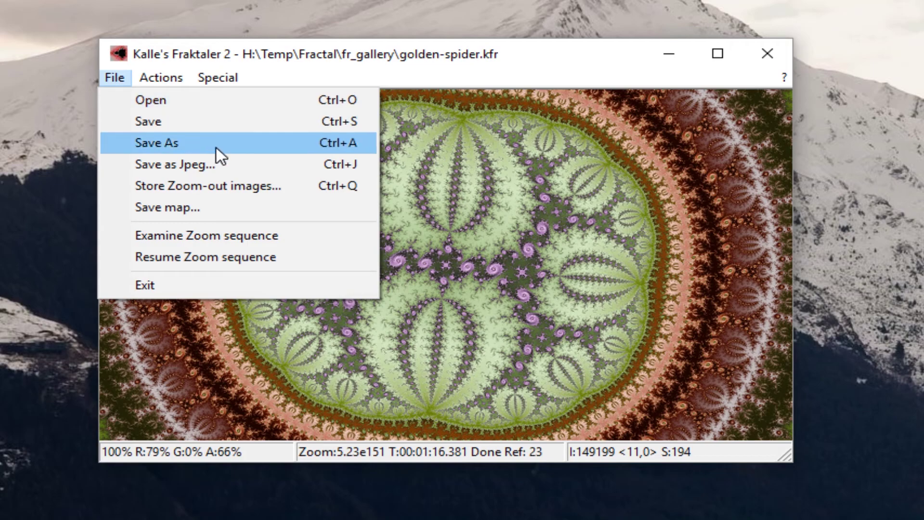
- Start storing zoom-out images, creating and entering a new 'Spider' folder
click(248, 188)
text(Spi)
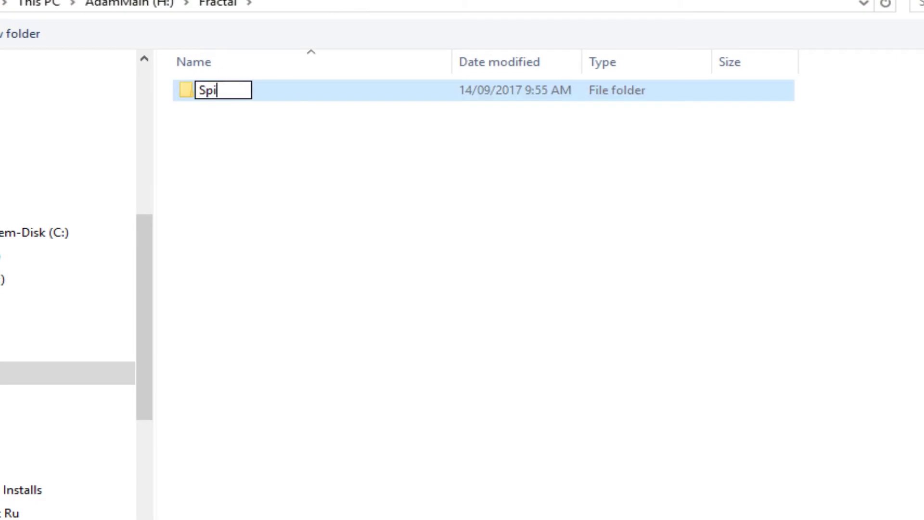
text(der)
key(Return)
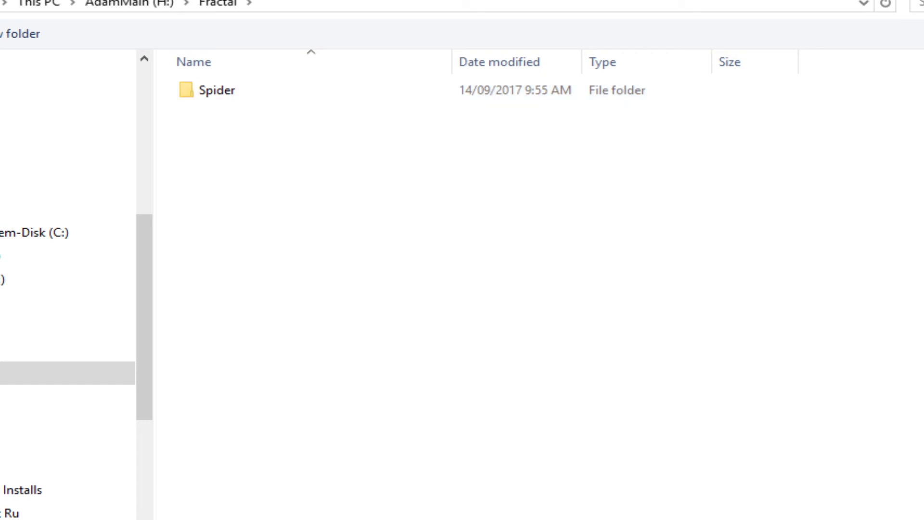
double_click(206, 91)
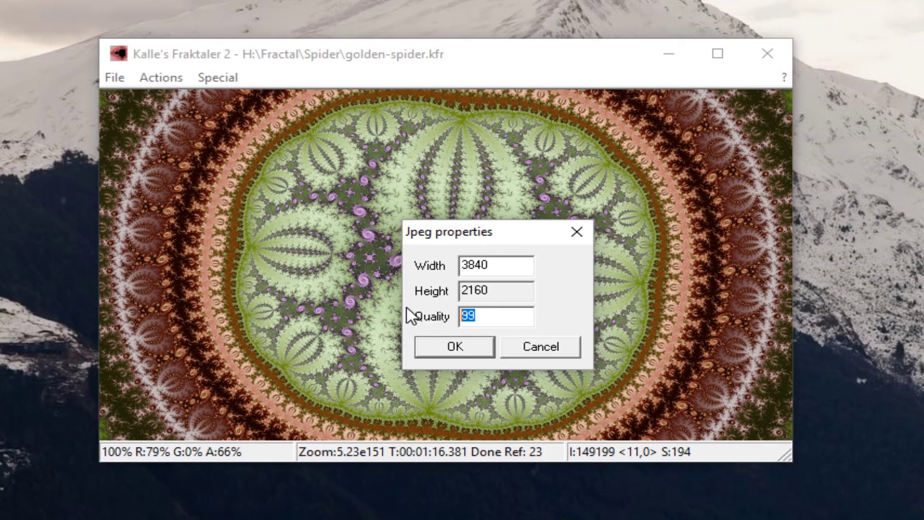
text(9)
text(5)
- Save zoom-out keyframes as 3840×2160 JPEGs at quality 95 into the Spider folder
click(464, 345)
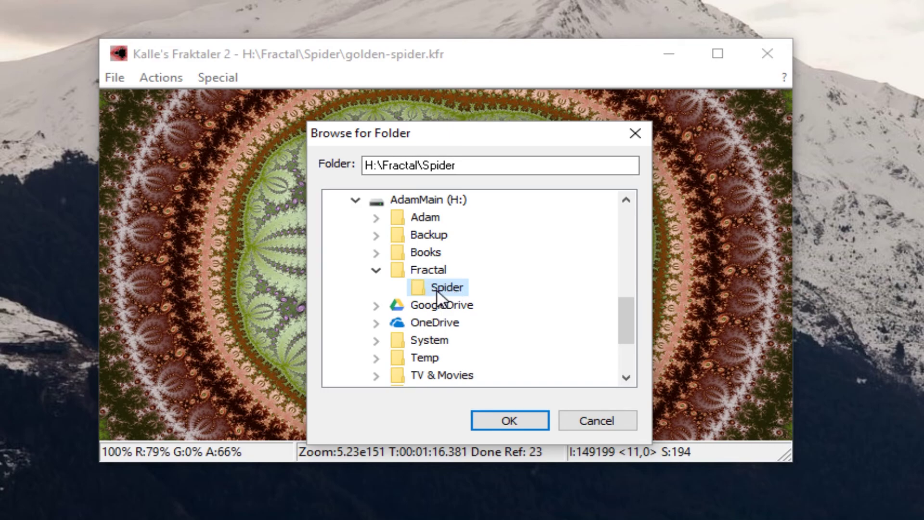
click(510, 421)
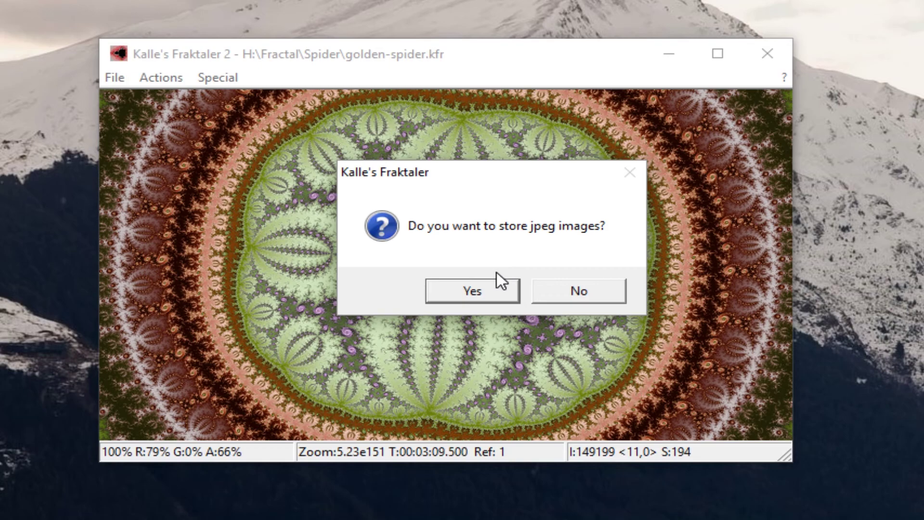
click(493, 290)
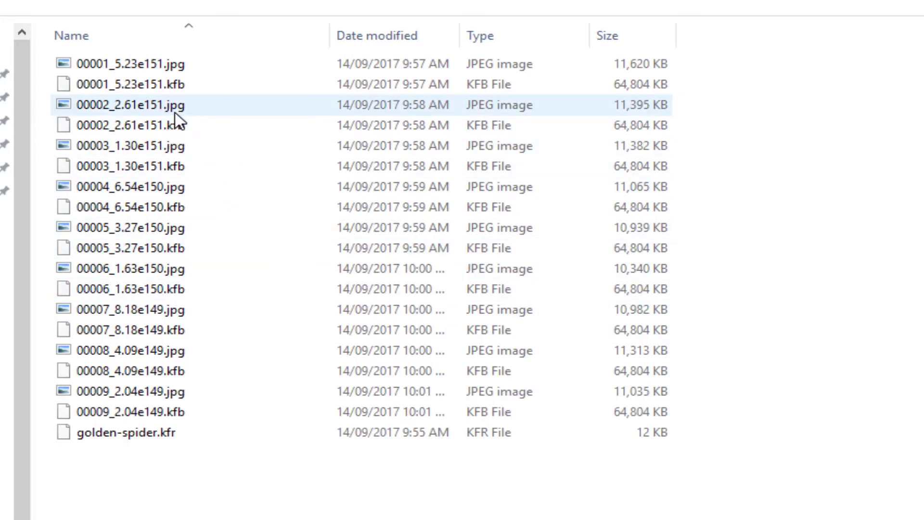
mouse_move(130, 105)
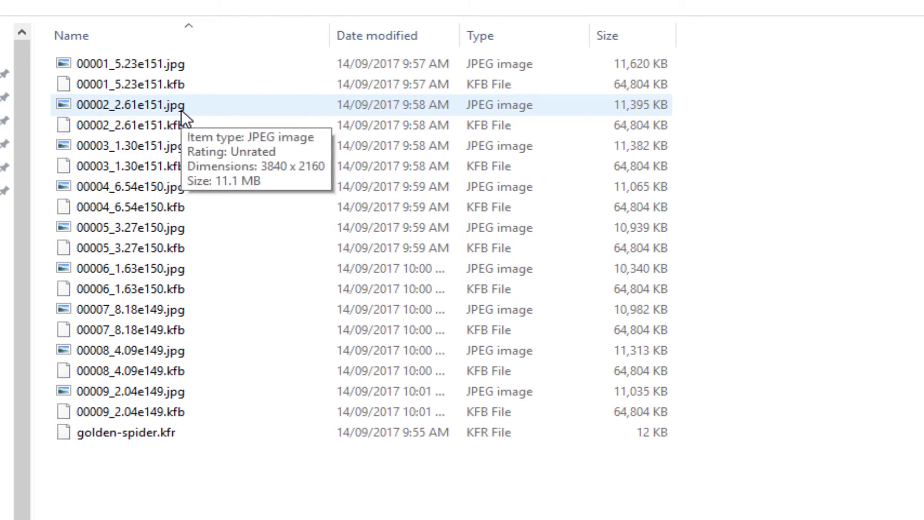
- Preview keyframe 00002_2.61e151.jpg from the Spider folder
double_click(181, 110)
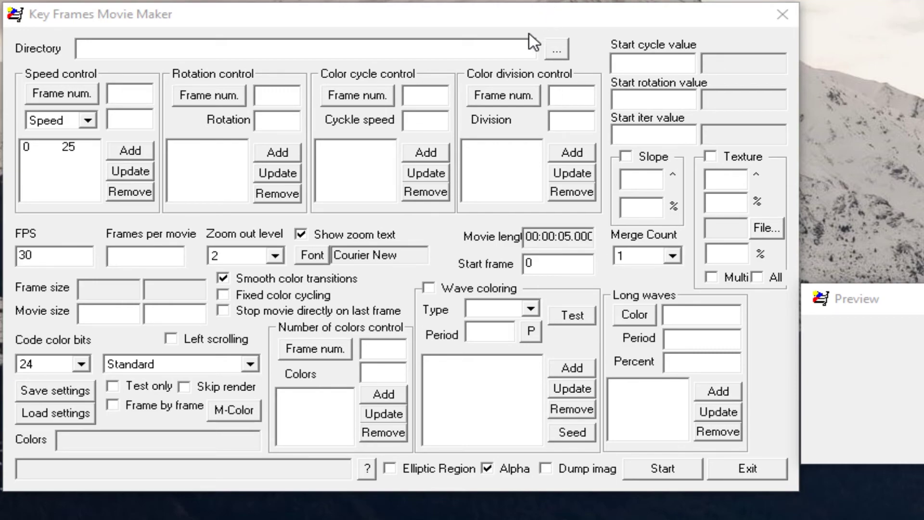
- Load keyframes from H:\Fractal\Spider and set frame rate 60 and speed 60
click(557, 48)
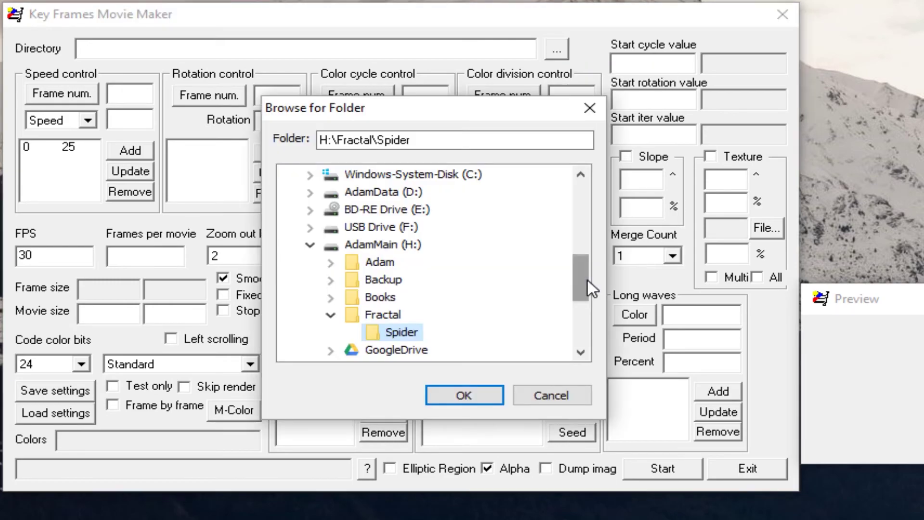
click(487, 398)
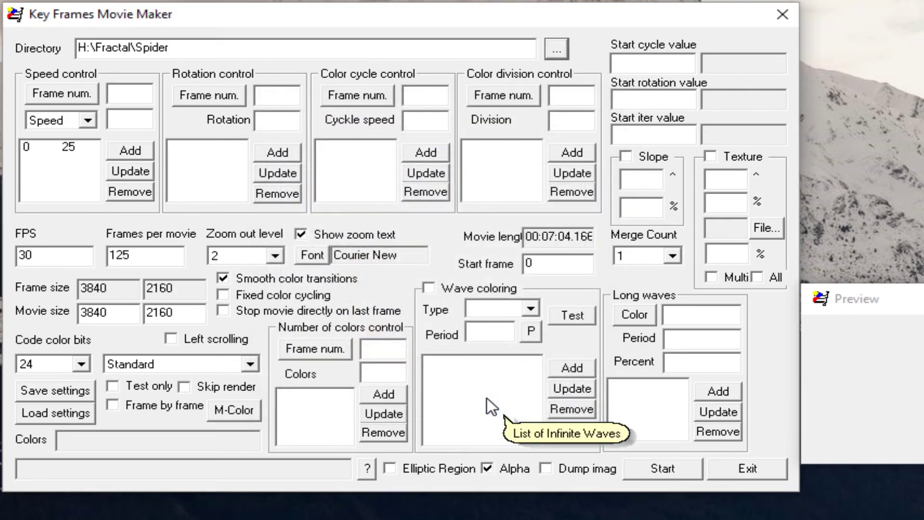
double_click(19, 255)
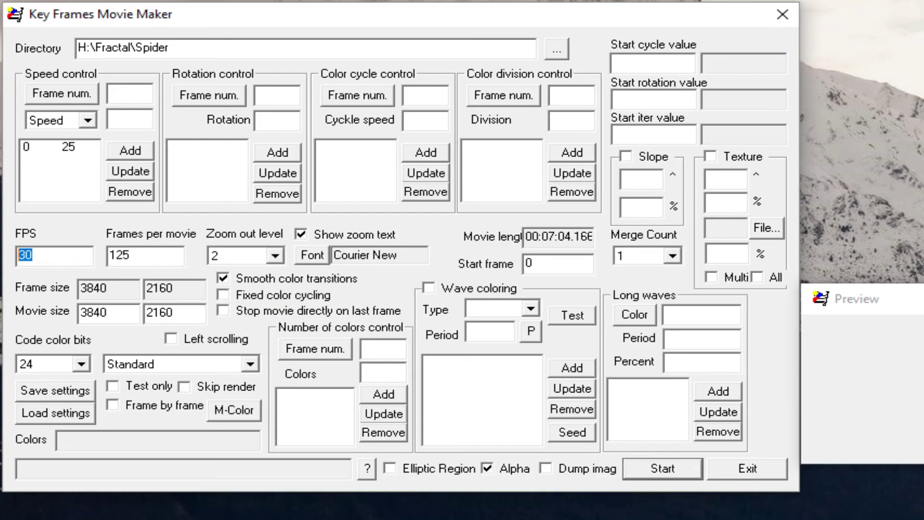
text(60)
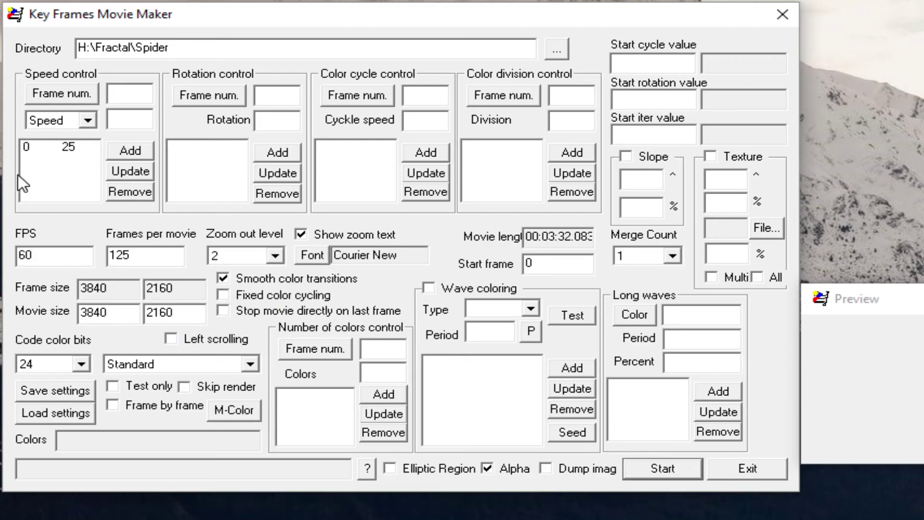
click(40, 159)
double_click(119, 120)
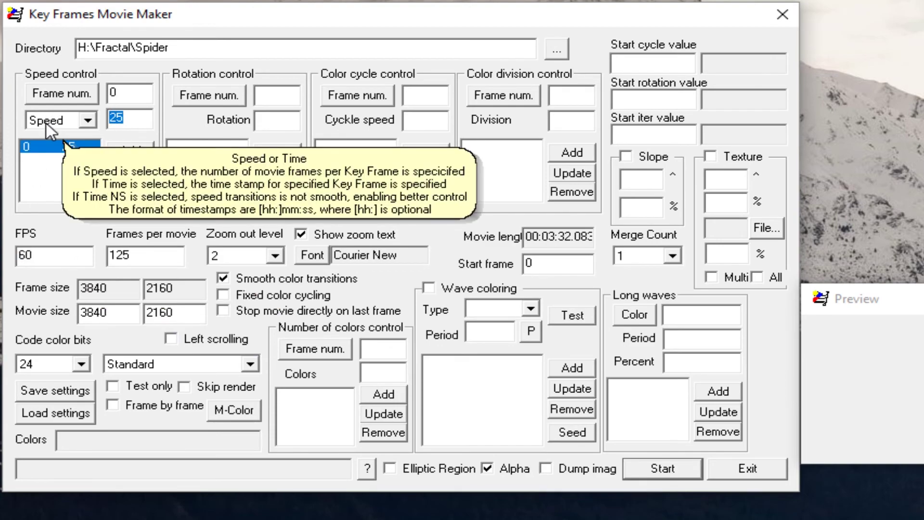
text(60)
click(130, 172)
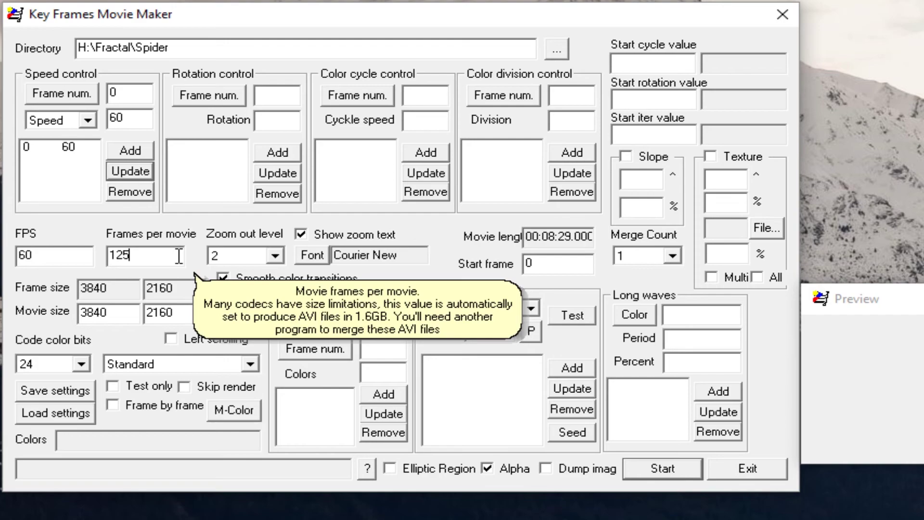
- Set 999999 frames per movie, stop on last frame, no zoom text or alpha, and start rendering
drag(179, 257, 77, 254)
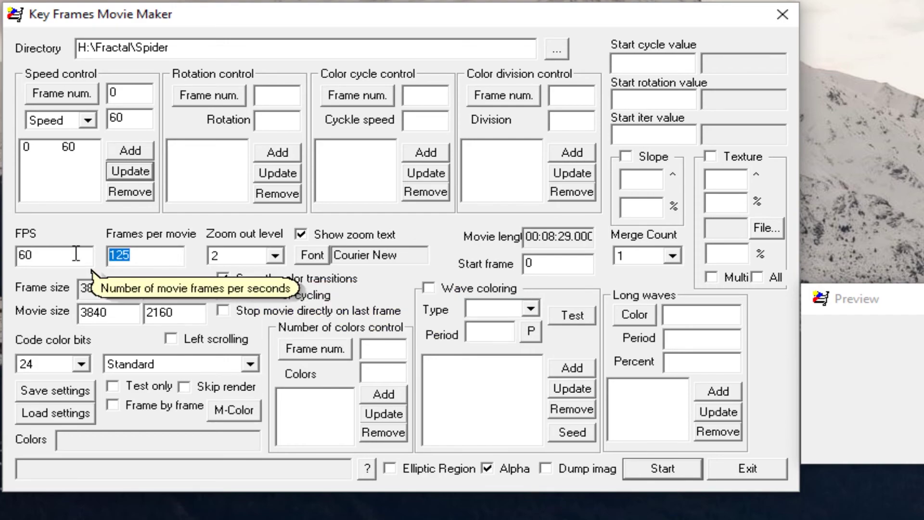
text(9999)
text(99)
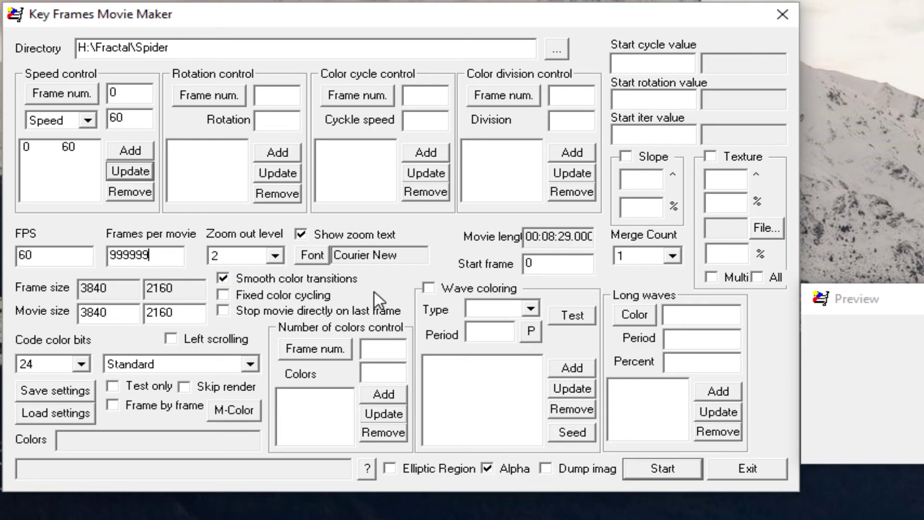
click(370, 310)
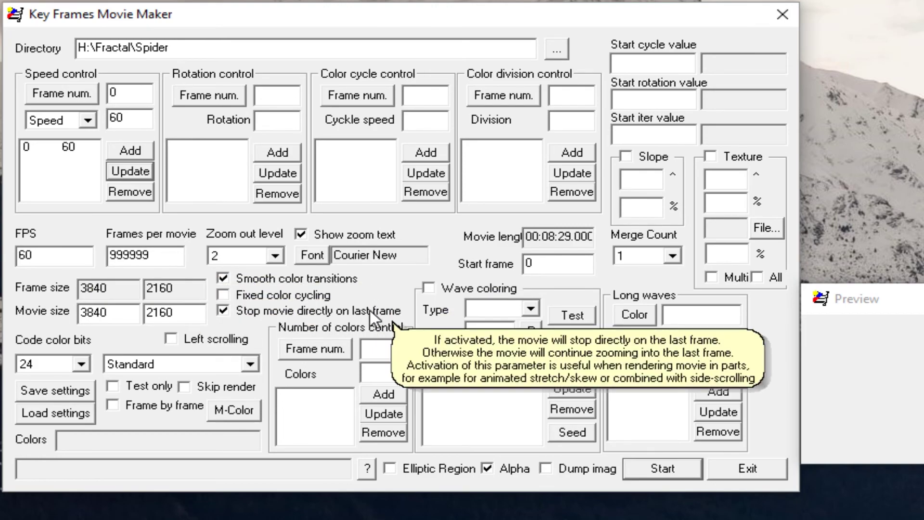
click(366, 235)
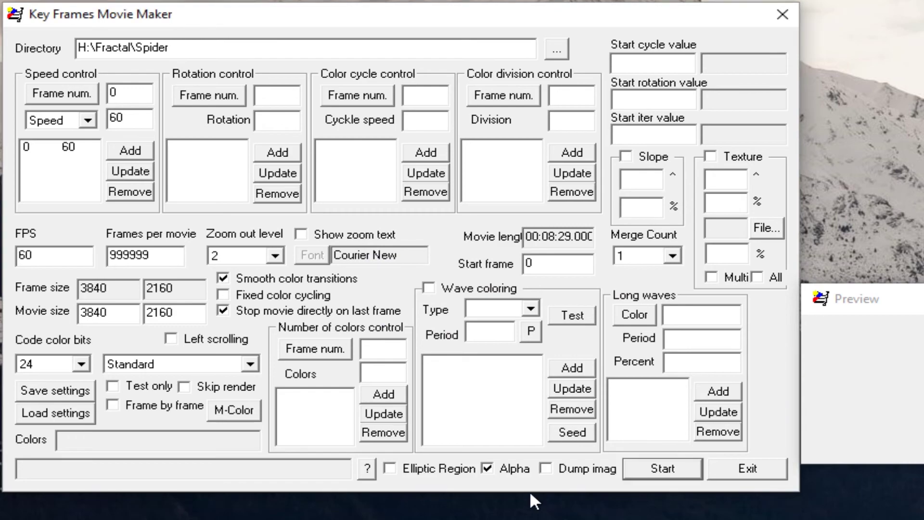
click(521, 470)
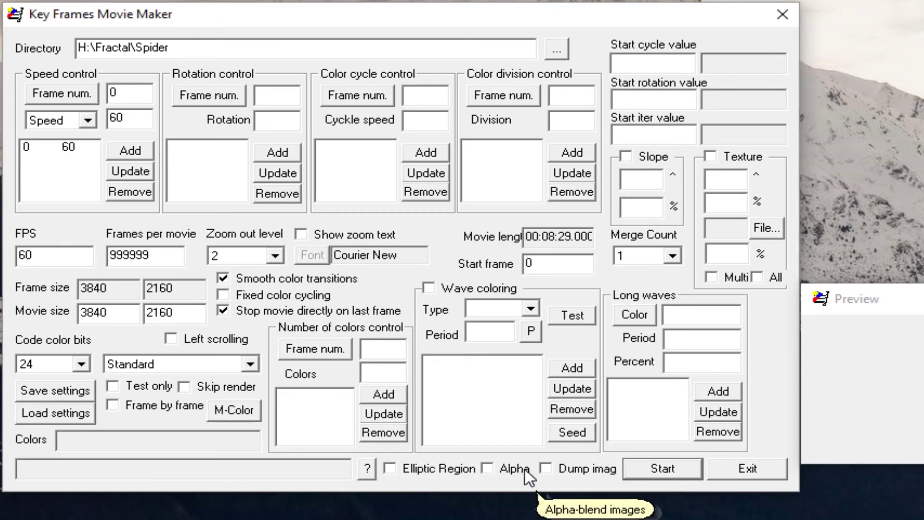
click(664, 473)
- Select the x264vfw H.264/MPEG-4 AVC compressor and bring up its configuration
click(359, 225)
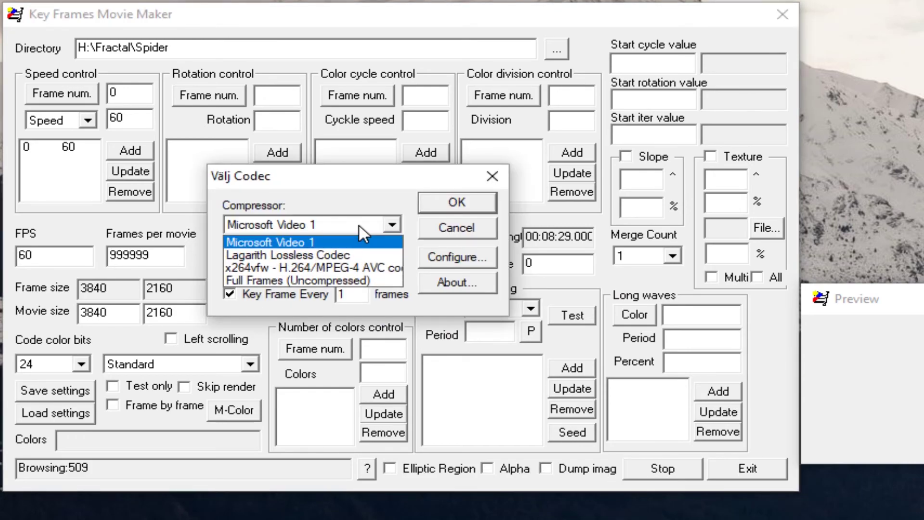
click(332, 265)
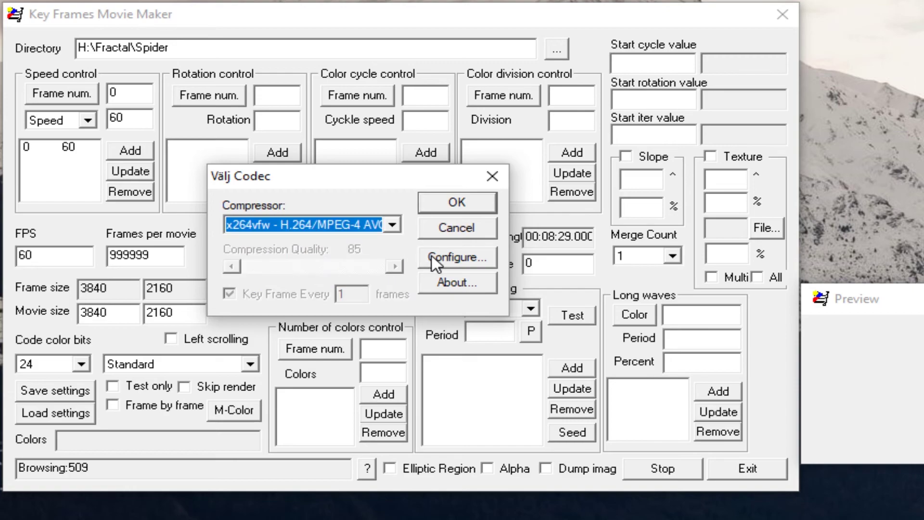
click(431, 256)
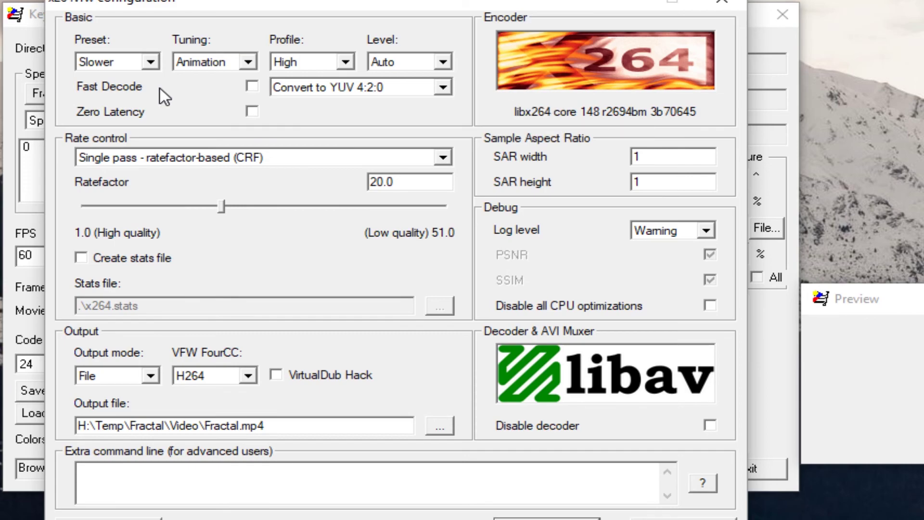
- Use High profile and File output to H:\Temp\Fractal\Video\Fractal.mp4, and accept
click(346, 63)
click(299, 120)
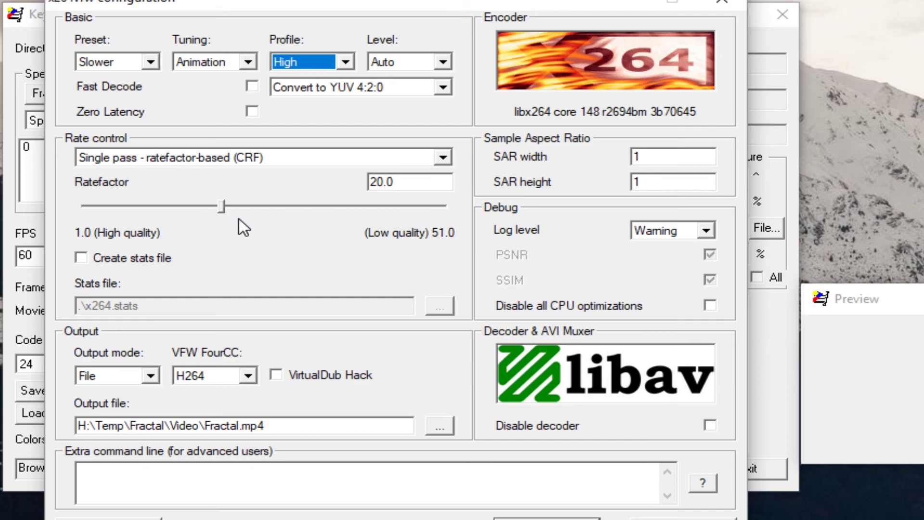
click(150, 376)
click(129, 404)
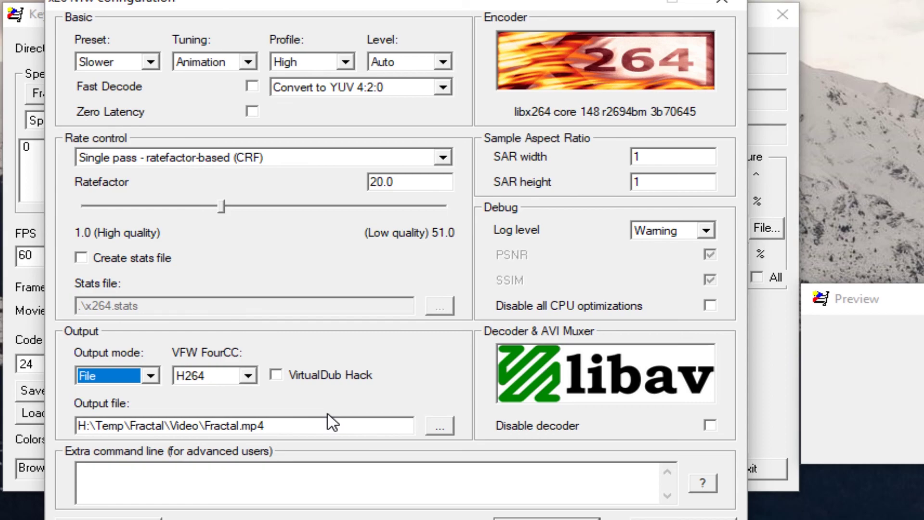
drag(365, 8, 359, 0)
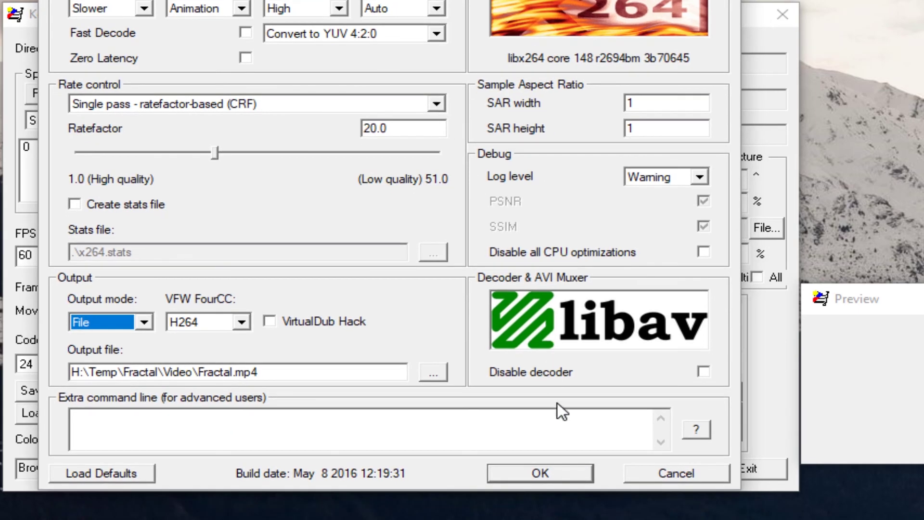
click(563, 469)
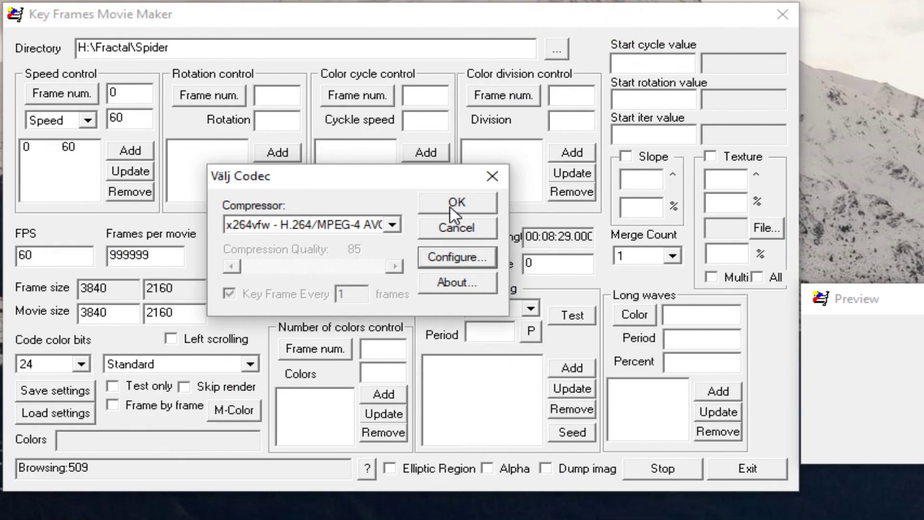
- Confirm the x264vfw codec choice so frame rendering begins
click(450, 206)
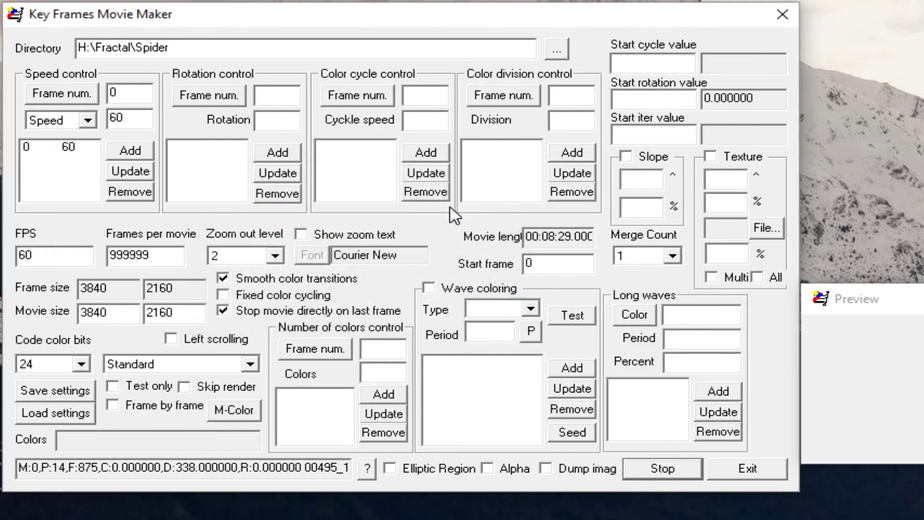